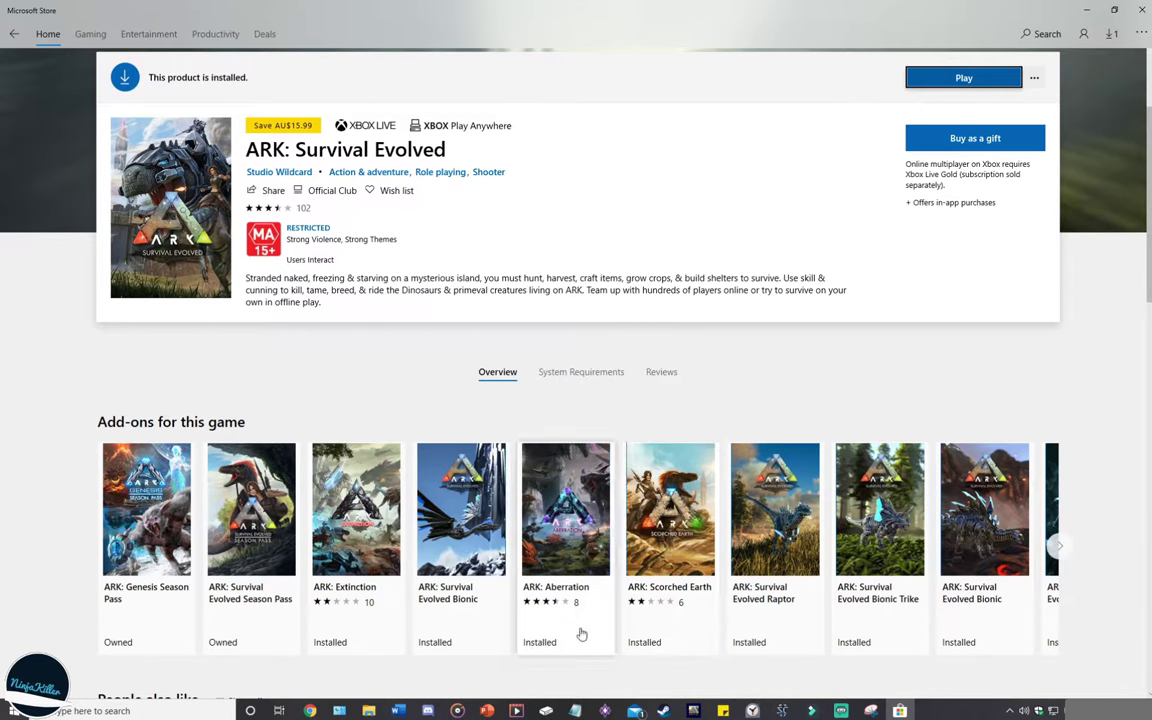
- Bring ARK's UWP config folder in File Explorer in front of the Microsoft Store
{"action": "left_click", "coordinate": [372, 710]}
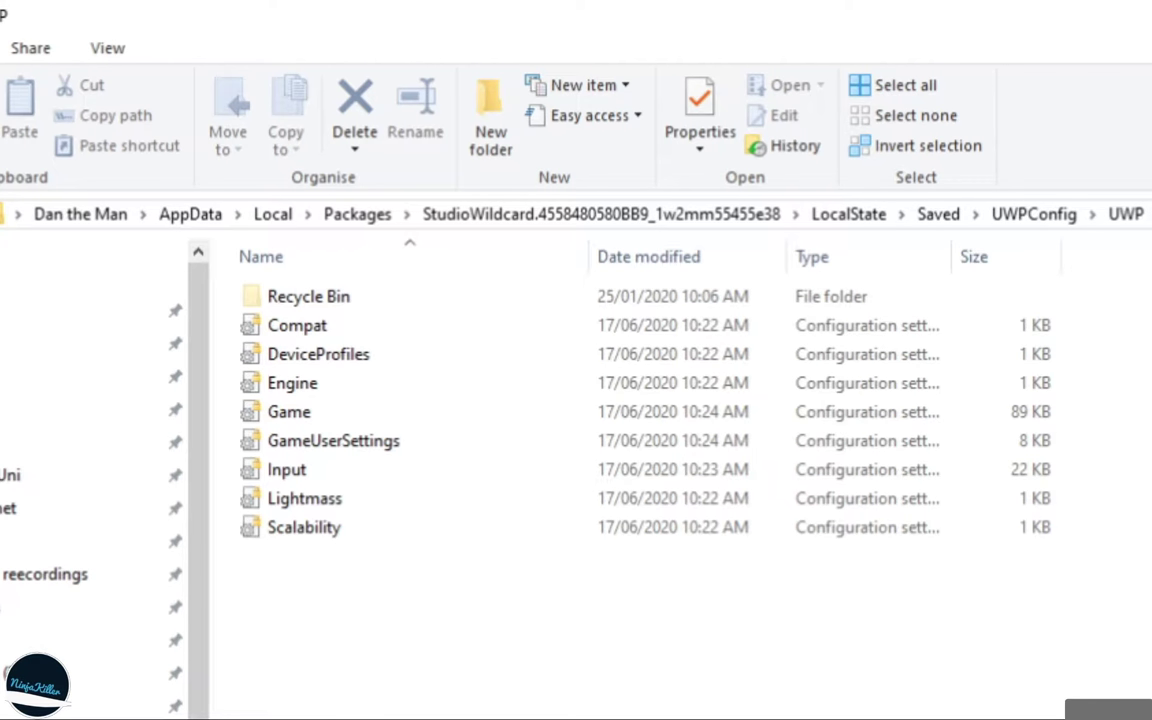
{"action": "left_click", "coordinate": [1148, 214]}
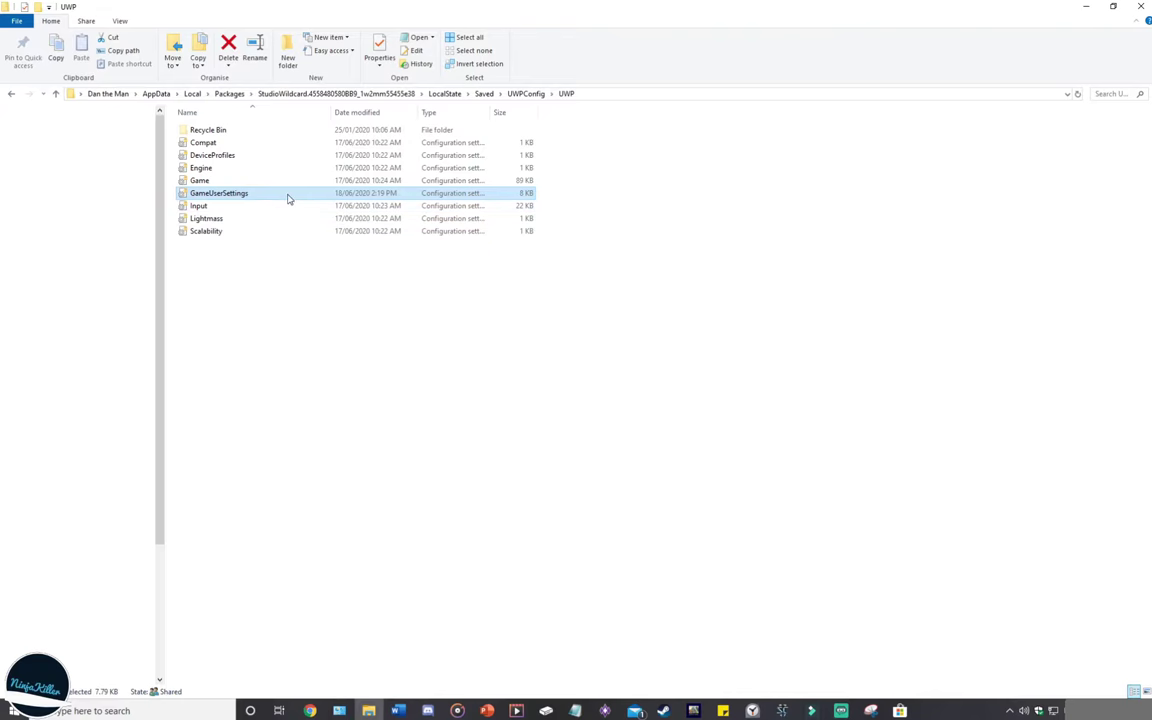
- Open GameUserSettings in a maximized Notepad window and scroll down to [ServerSettings]
{"action": "double_click", "coordinate": [505, 441]}
{"action": "double_click", "coordinate": [766, 36]}
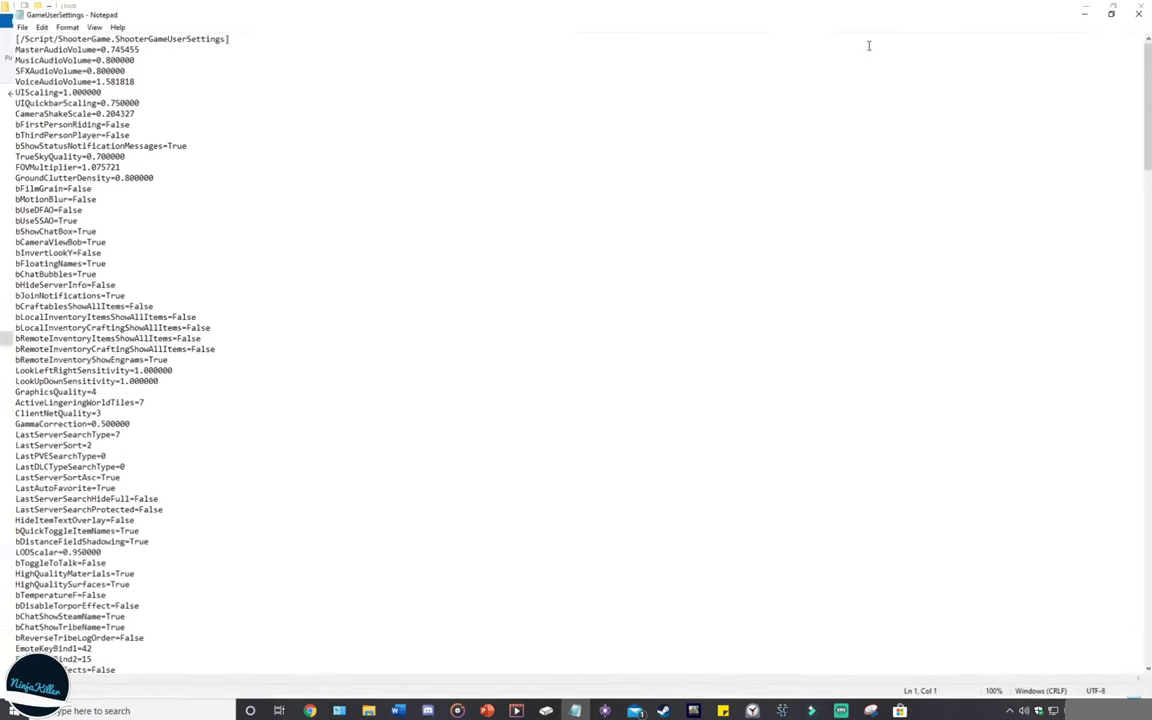
{"action": "scroll", "coordinate": [1137, 137], "scroll_direction": "down", "scroll_amount": 8}
{"action": "scroll", "coordinate": [1137, 137], "scroll_direction": "down", "scroll_amount": 20}
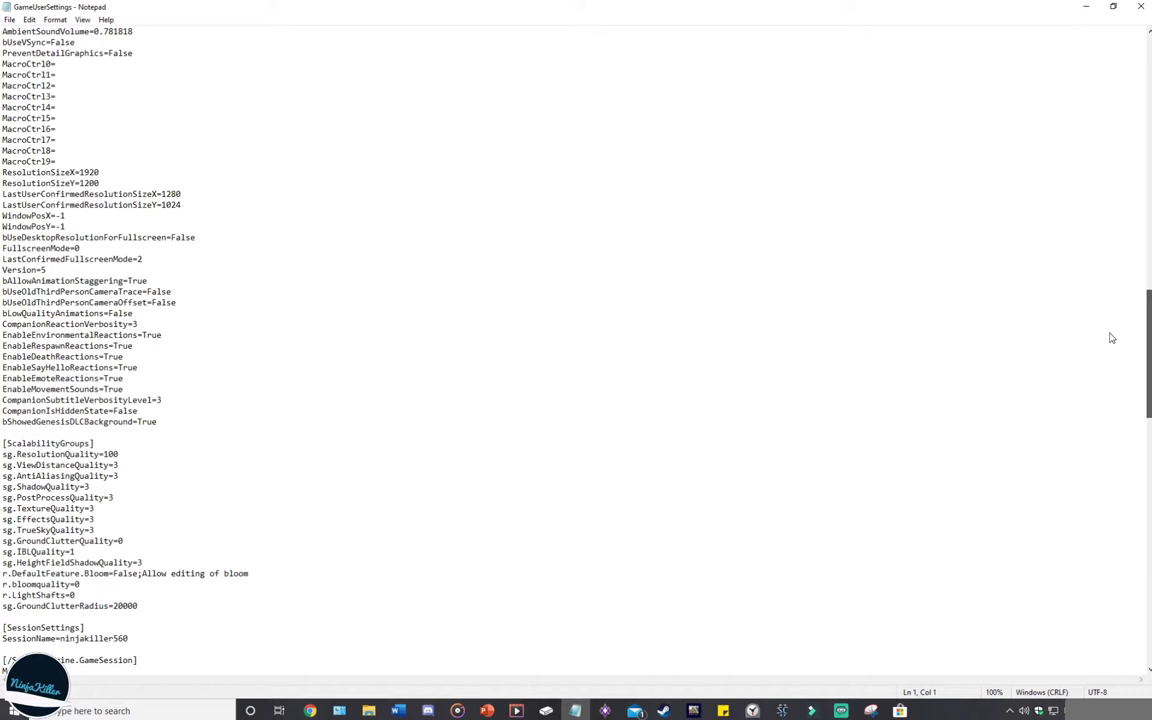
{"action": "scroll", "coordinate": [1110, 338], "scroll_direction": "down", "scroll_amount": 12}
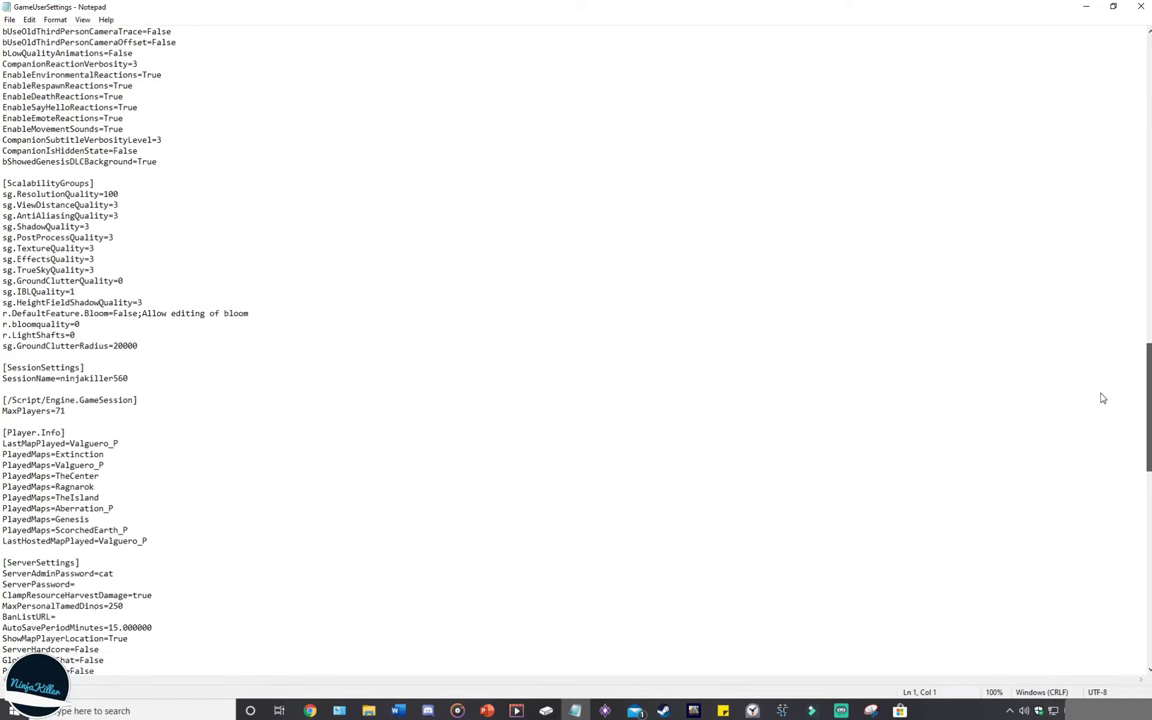
{"action": "scroll", "coordinate": [1098, 416], "scroll_direction": "down", "scroll_amount": 2}
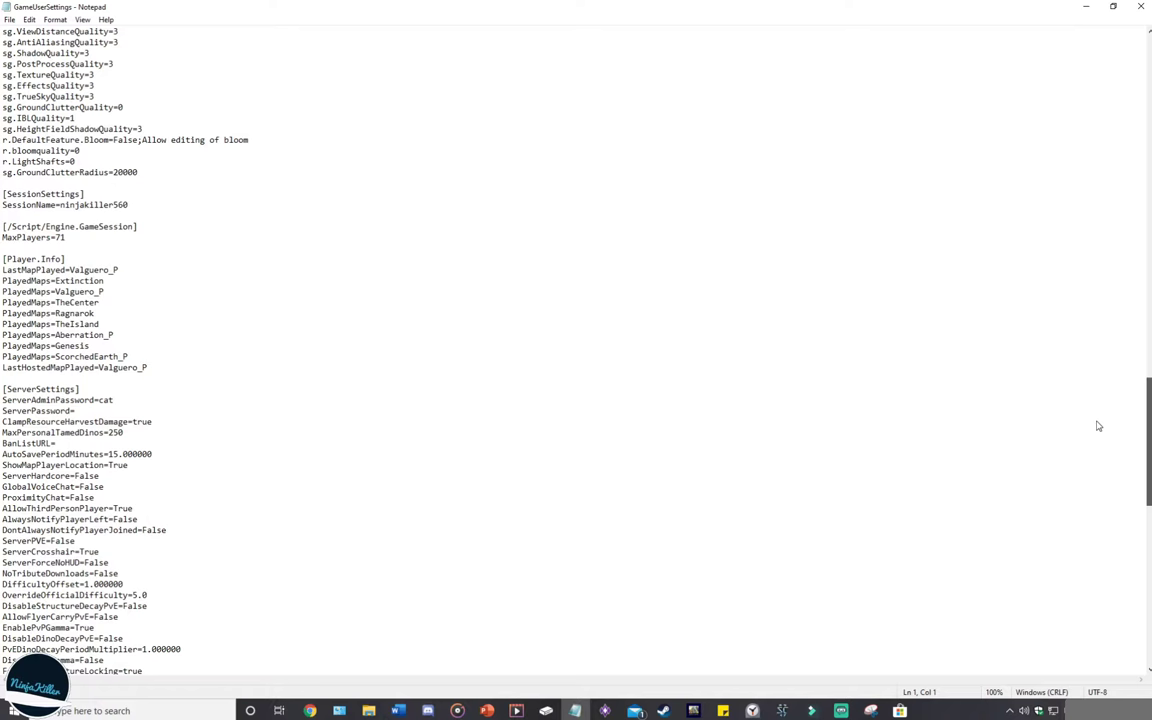
{"action": "scroll", "coordinate": [1097, 426], "scroll_direction": "down", "scroll_amount": 2}
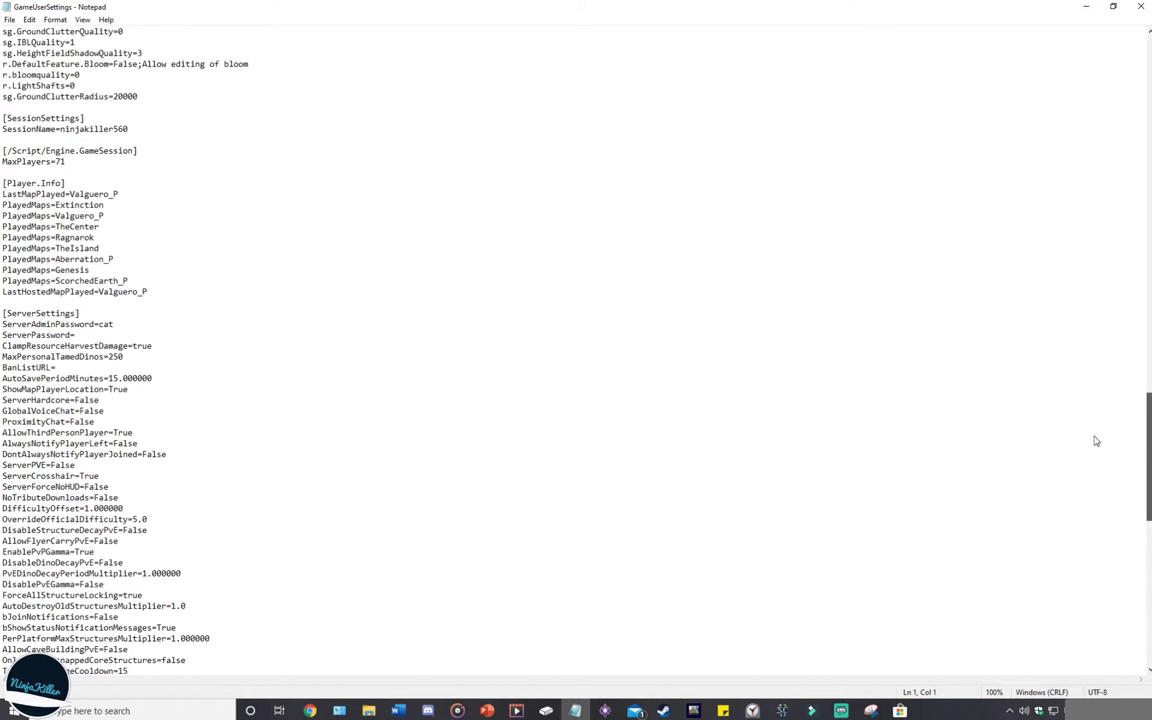
{"action": "scroll", "coordinate": [1095, 441], "scroll_direction": "down", "scroll_amount": 8}
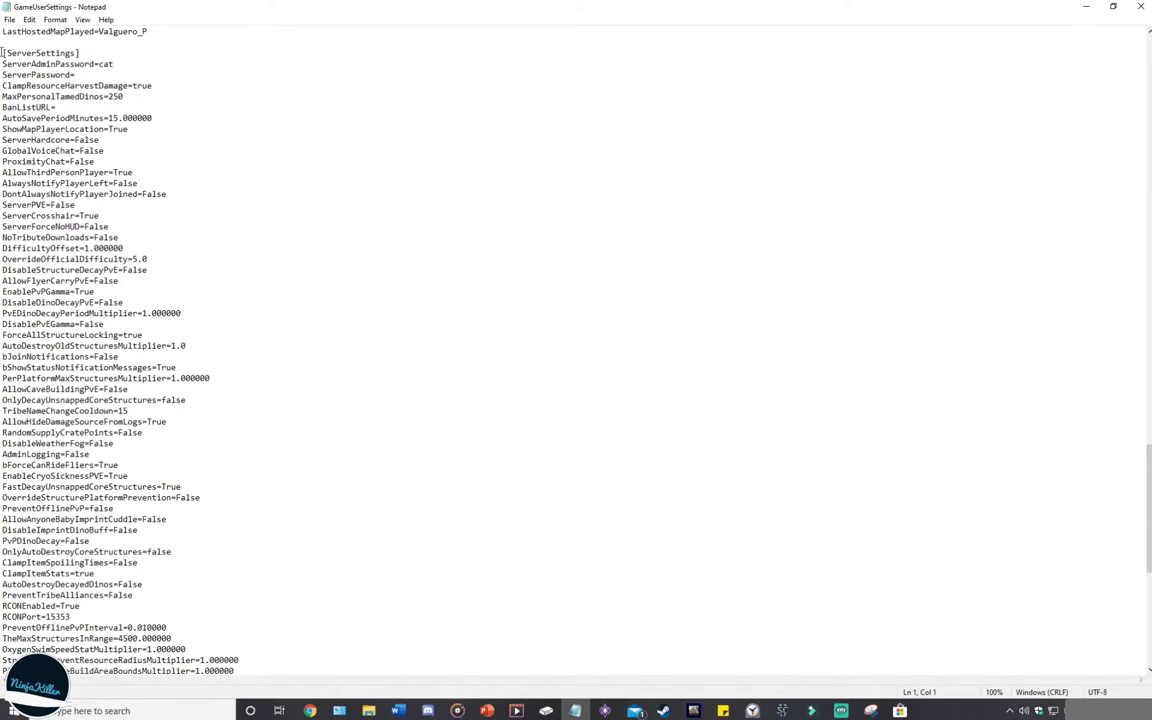
- Select and review the [ServerSettings] entries, then clear the selection
{"action": "left_click_drag", "start_coordinate": [3, 52], "coordinate": [223, 617]}
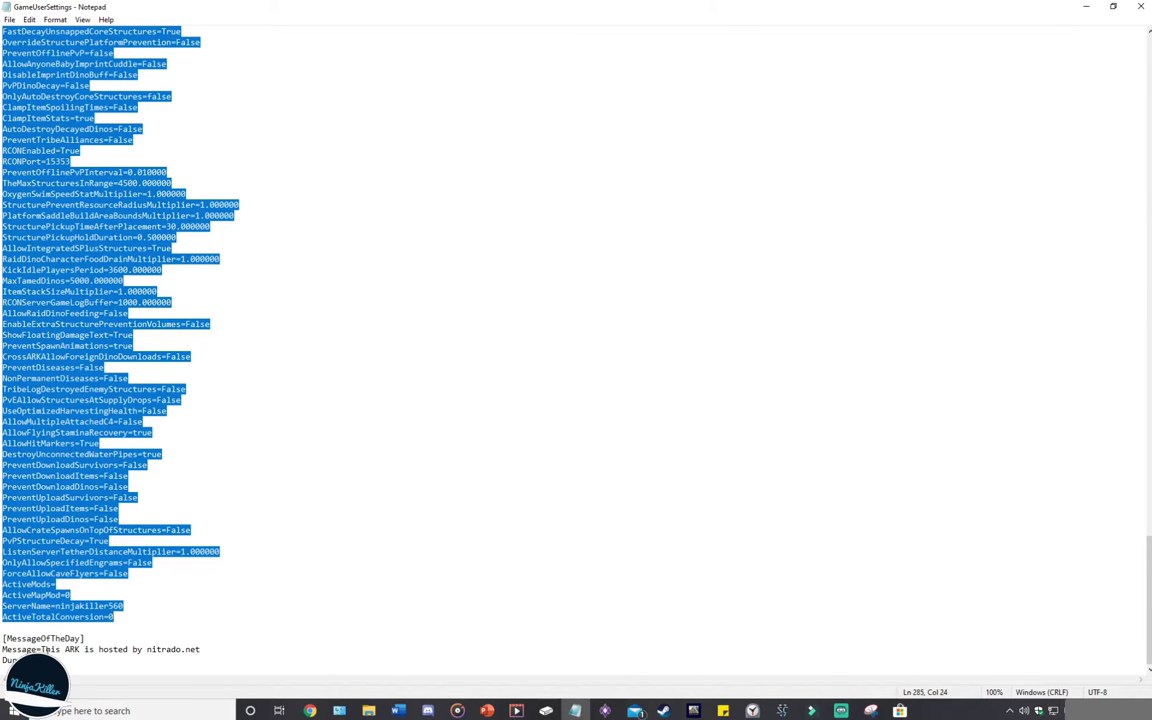
{"action": "scroll", "coordinate": [1124, 496], "scroll_direction": "up", "scroll_amount": 3}
{"action": "scroll", "coordinate": [1055, 294], "scroll_direction": "down", "scroll_amount": 3}
{"action": "scroll", "coordinate": [1098, 327], "scroll_direction": "up", "scroll_amount": 20}
{"action": "scroll", "coordinate": [1098, 347], "scroll_direction": "down", "scroll_amount": 6}
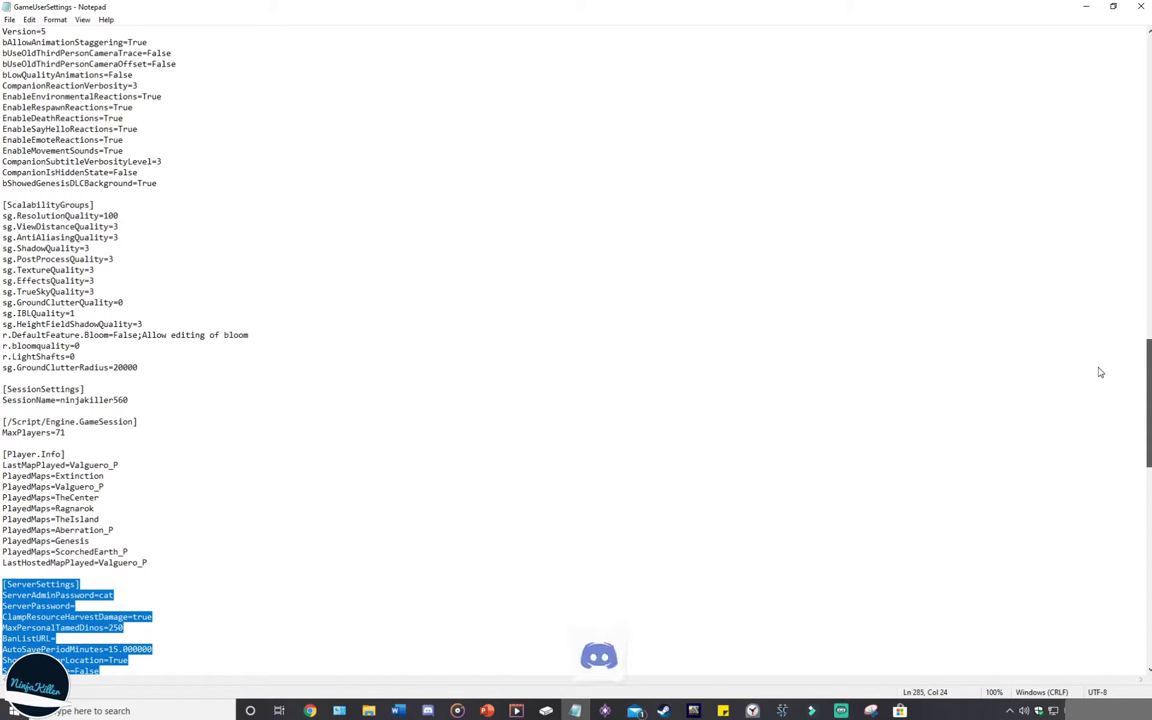
{"action": "scroll", "coordinate": [1101, 380], "scroll_direction": "down", "scroll_amount": 2}
{"action": "scroll", "coordinate": [1095, 406], "scroll_direction": "down", "scroll_amount": 11}
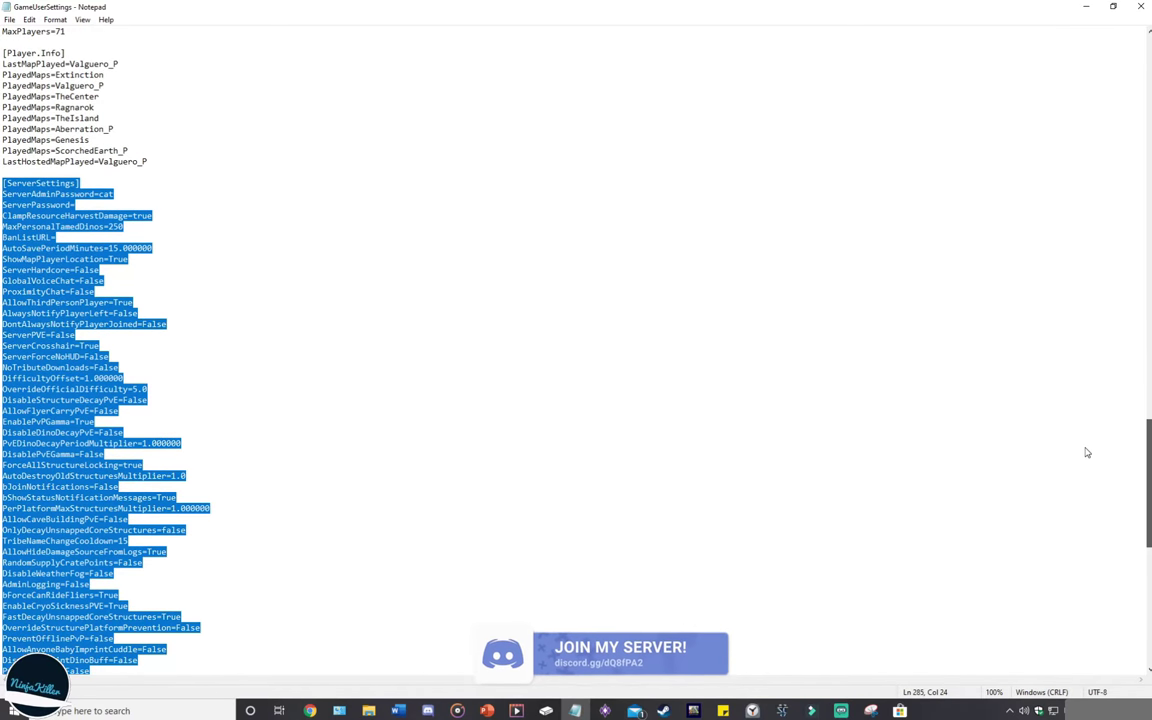
{"action": "scroll", "coordinate": [1087, 460], "scroll_direction": "down", "scroll_amount": 1}
{"action": "scroll", "coordinate": [1087, 465], "scroll_direction": "down", "scroll_amount": 3}
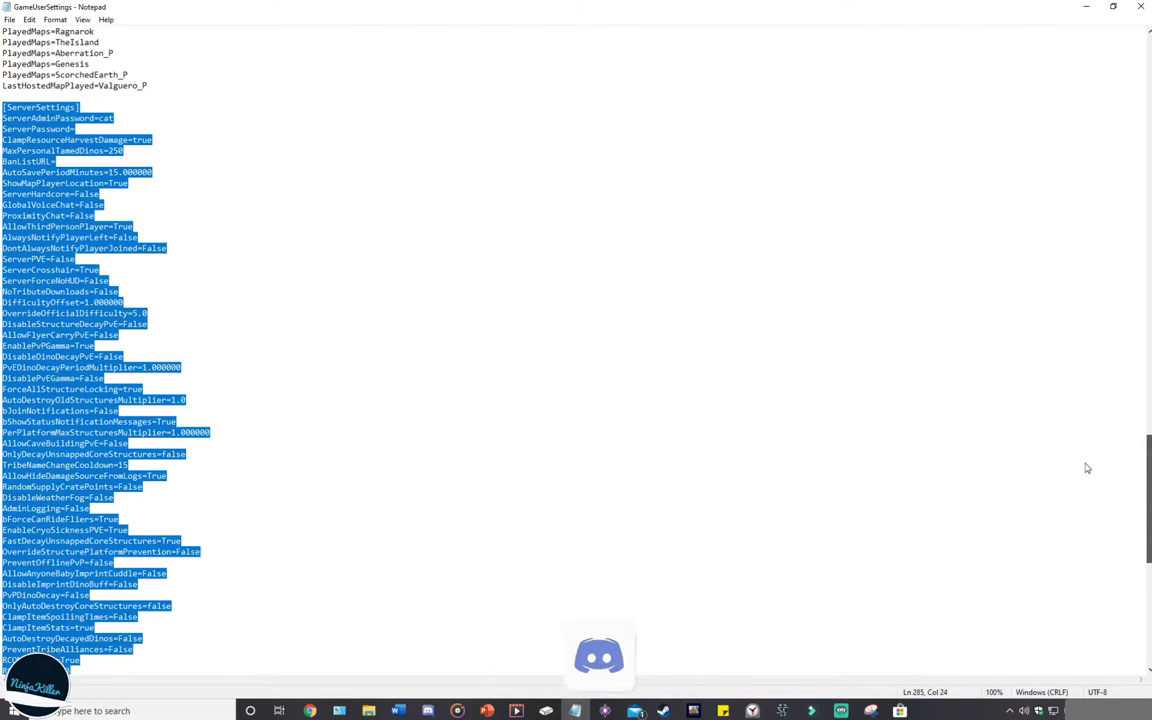
{"action": "scroll", "coordinate": [1088, 481], "scroll_direction": "down", "scroll_amount": 2}
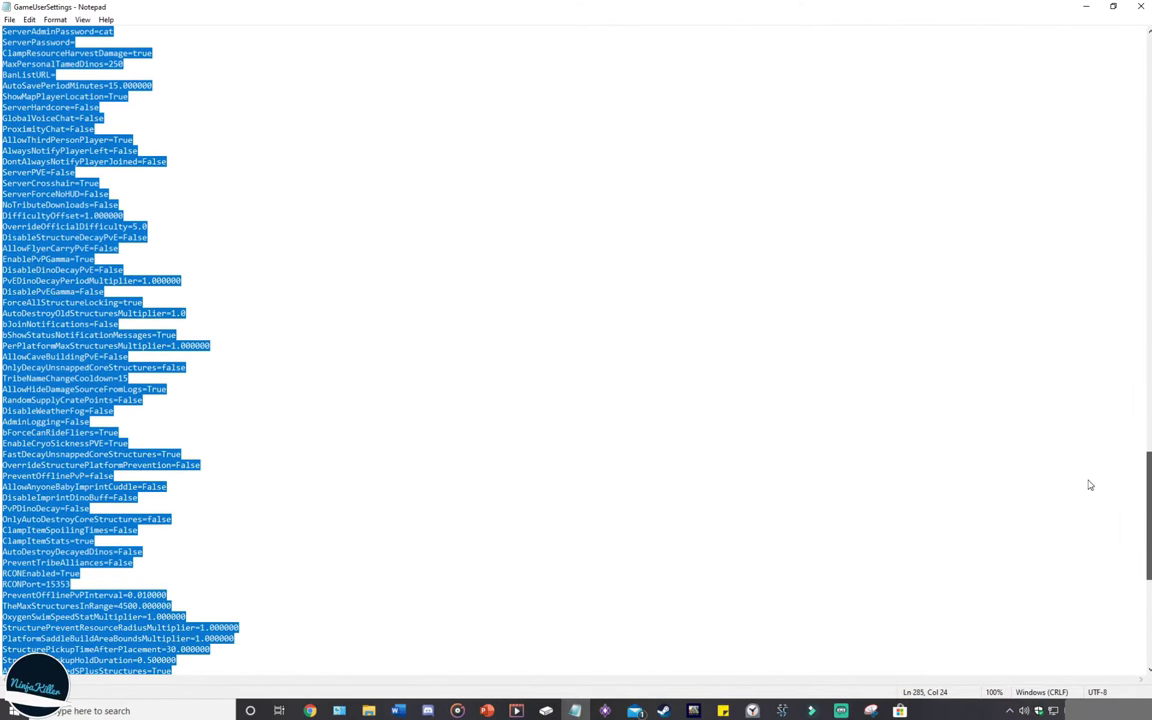
{"action": "scroll", "coordinate": [1088, 481], "scroll_direction": "up", "scroll_amount": 2}
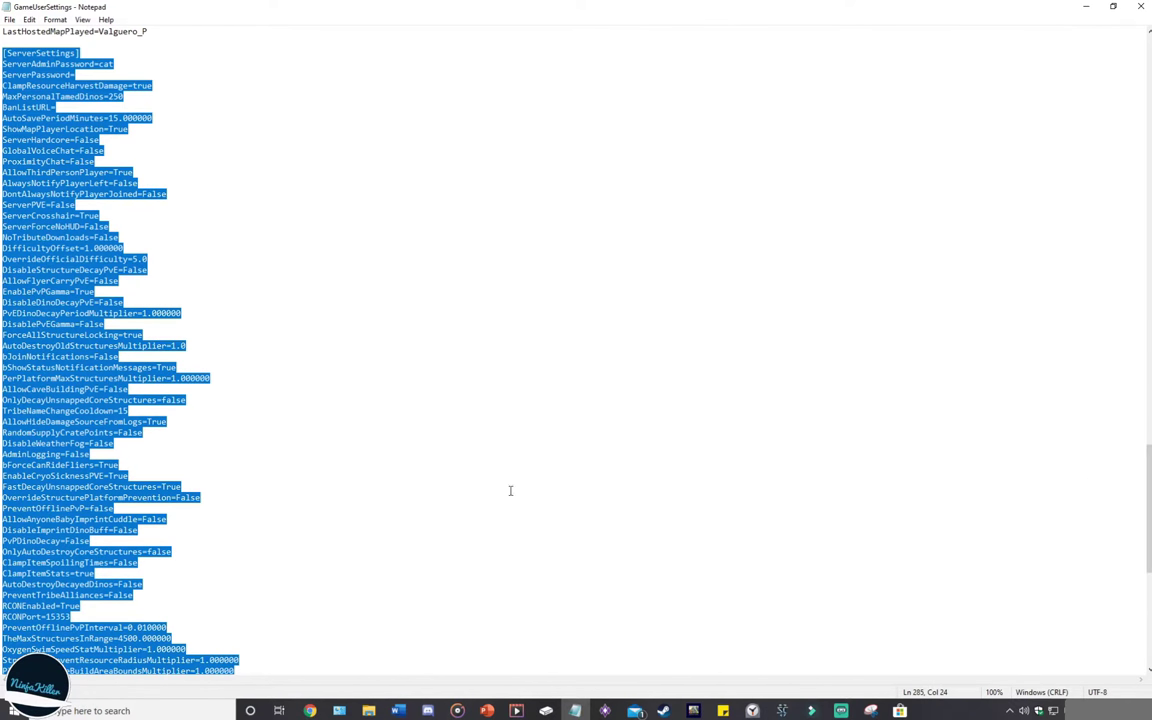
{"action": "left_click", "coordinate": [235, 399]}
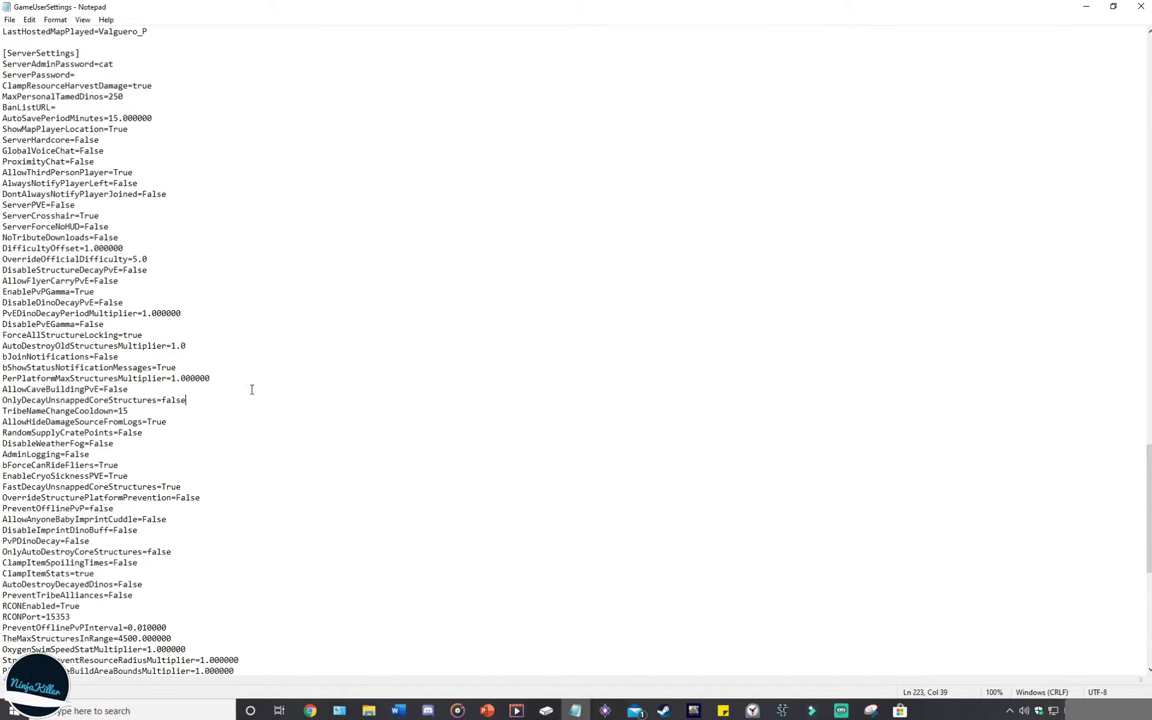
- Select the PlayerCharacterFoodDrainMultiplier name on the wiki's Server Configuration page
{"action": "left_click", "coordinate": [312, 711]}
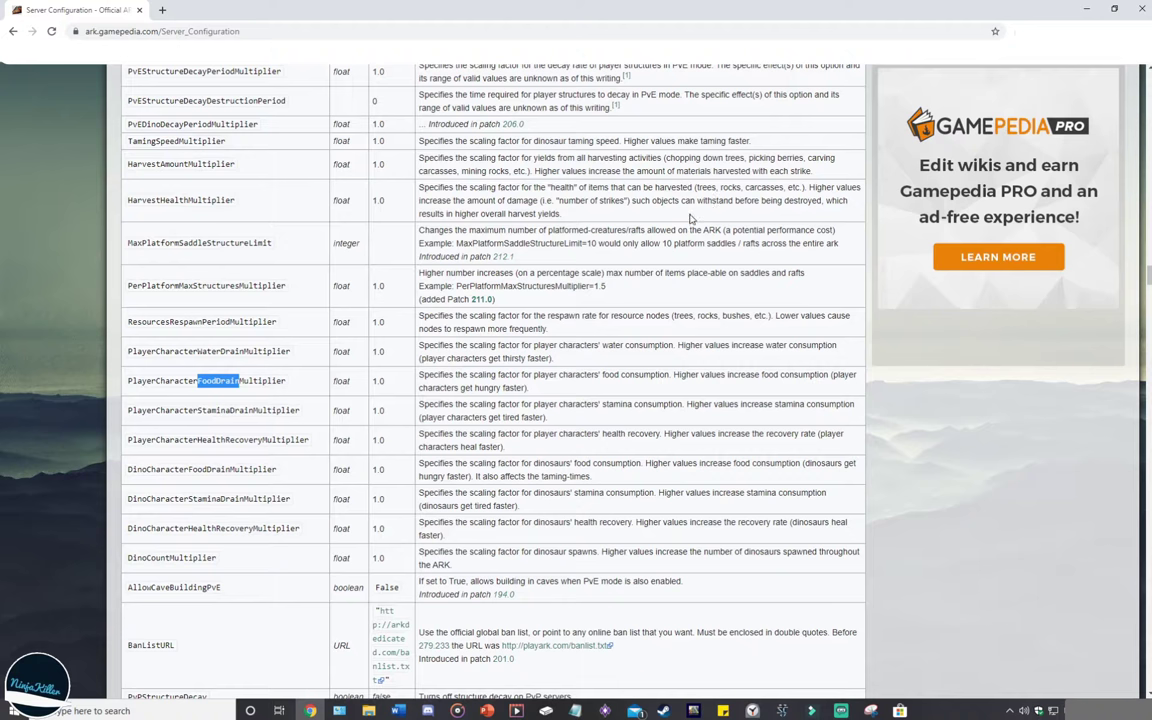
{"action": "double_click", "coordinate": [212, 381]}
{"action": "key", "text": "ctrl+c"}
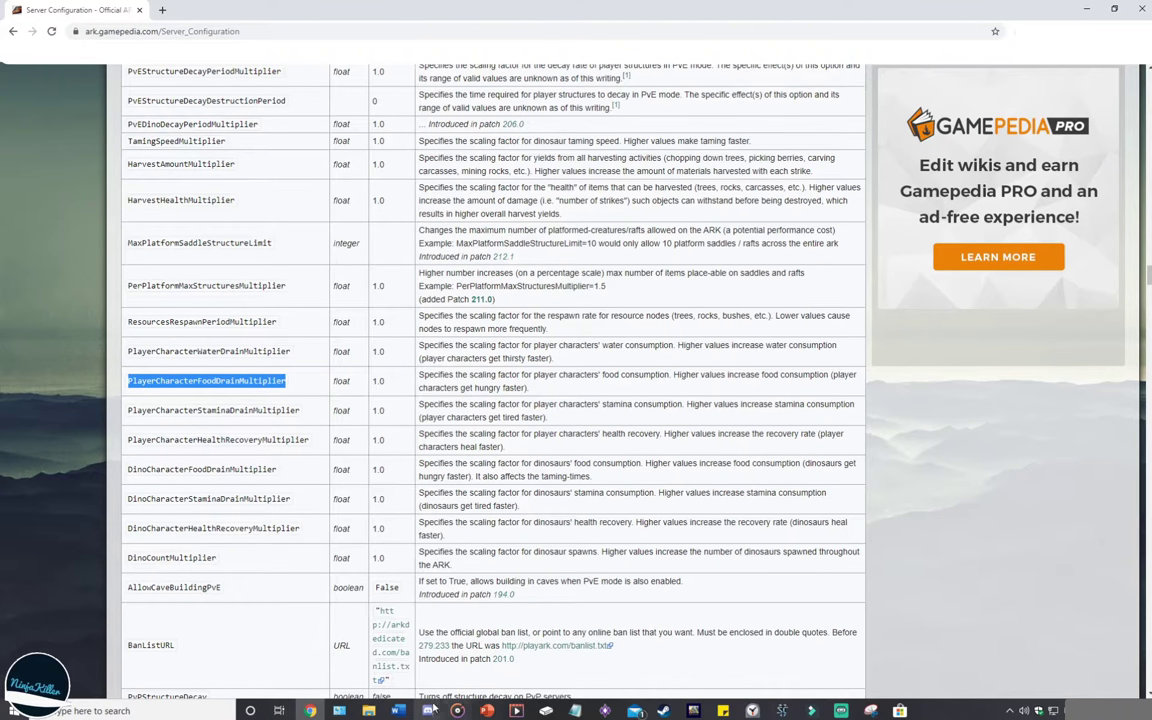
- Add PlayerCharacterFoodDrainMultiplier=0.02 on a new line right under [ServerSettings]
{"action": "left_click", "coordinate": [575, 710]}
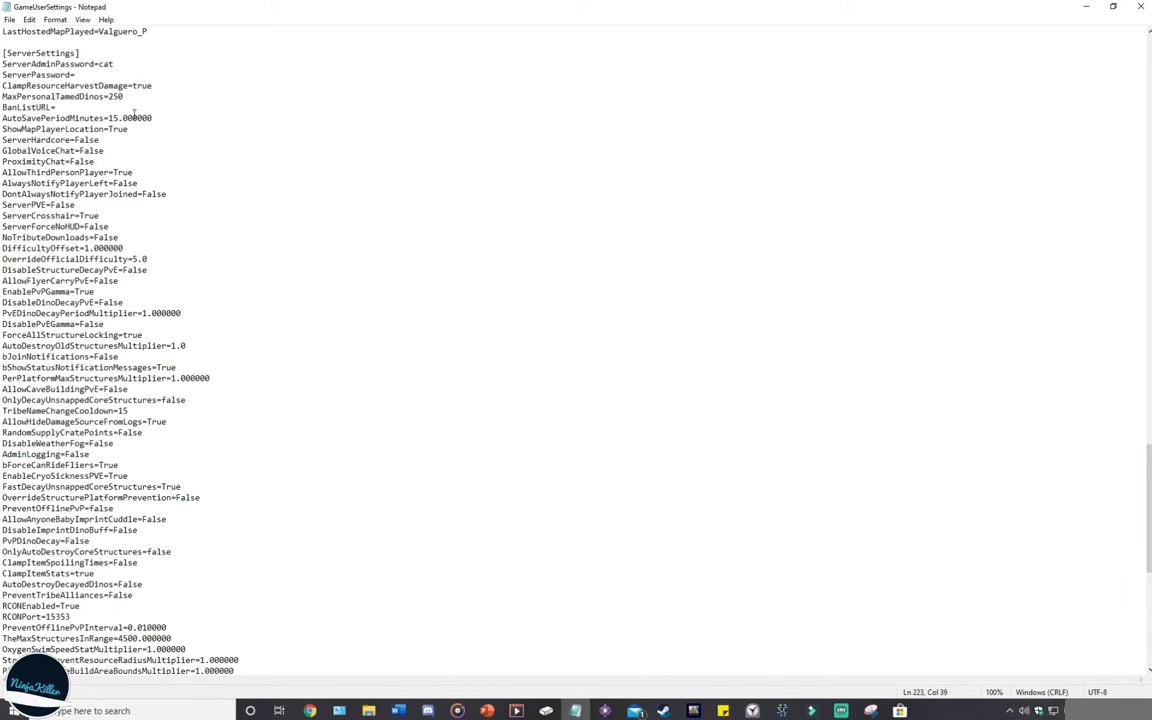
{"action": "left_click", "coordinate": [142, 64]}
{"action": "left_click", "coordinate": [115, 56]}
{"action": "key", "text": "Return"}
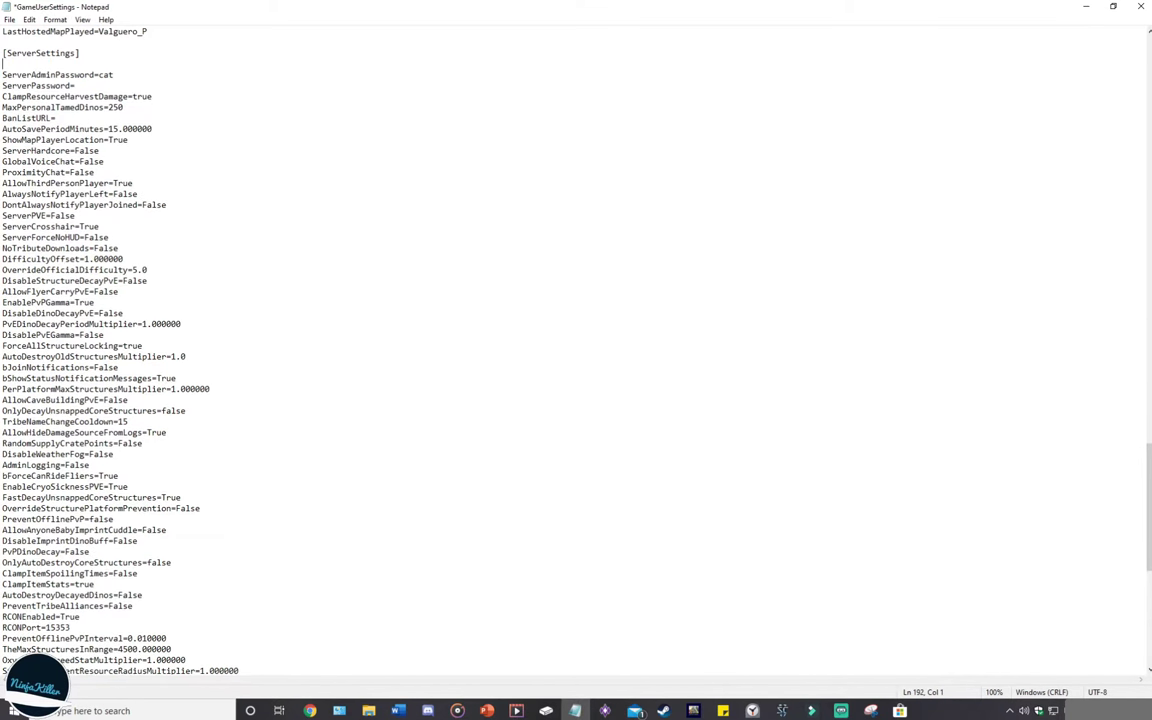
{"action": "key", "text": "ctrl+v"}
{"action": "type", "text": "=0.02"}
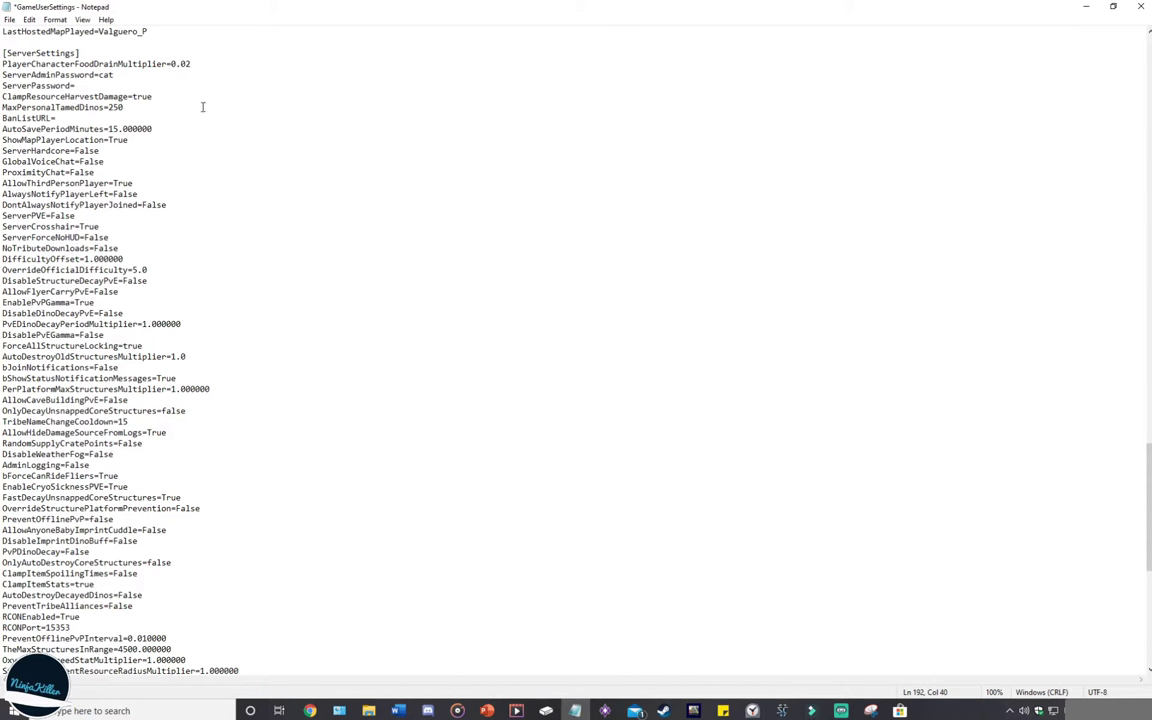
{"action": "left_click", "coordinate": [201, 107]}
- Save GameUserSettings and close it so Game.ini shows
{"action": "left_click", "coordinate": [8, 19]}
{"action": "left_click", "coordinate": [62, 77]}
{"action": "key", "text": "alt+F4"}
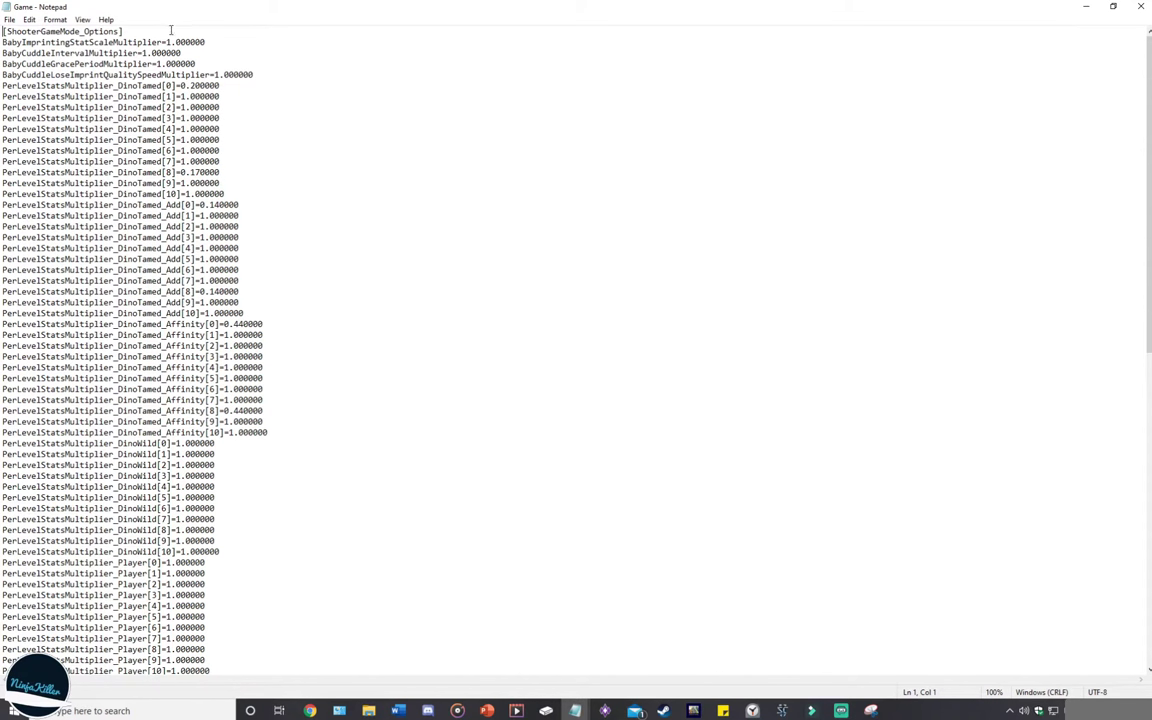
- Replace the [ShooterGameMode_Options] header with [/script/shootergame.shootergamemode], then save and close Game.ini
{"action": "left_click_drag", "start_coordinate": [134, 31], "coordinate": [3, 26]}
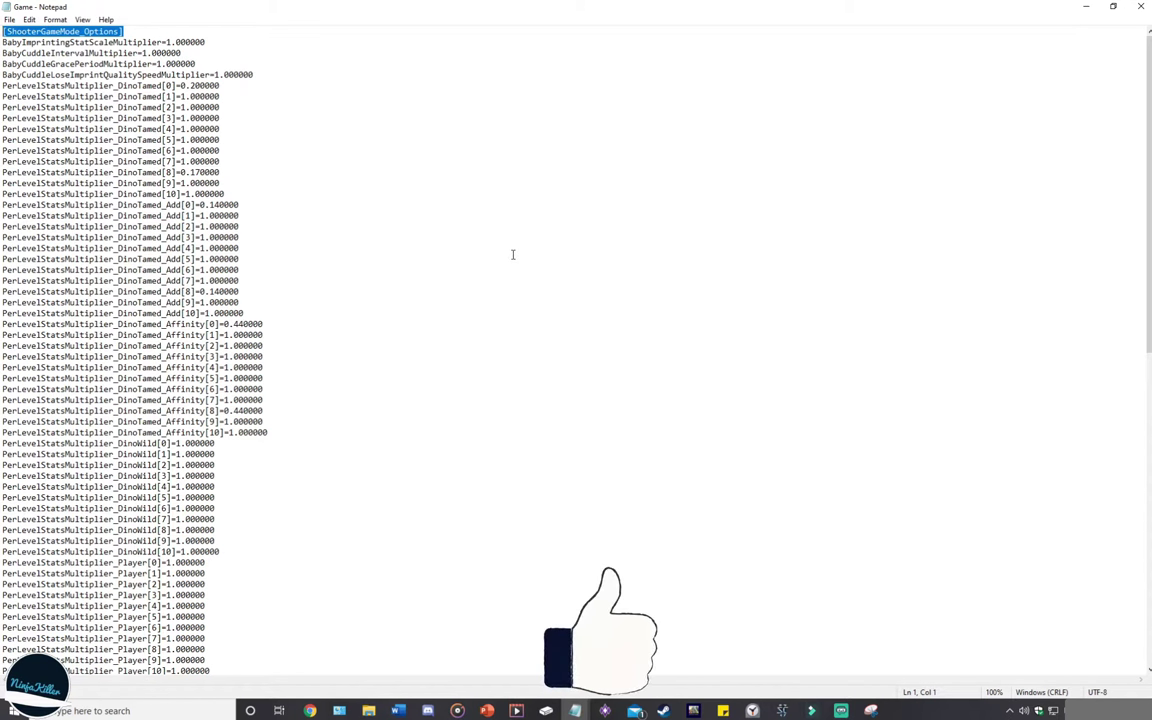
{"action": "type", "text": "[/script/shootergame.shootergamemode]"}
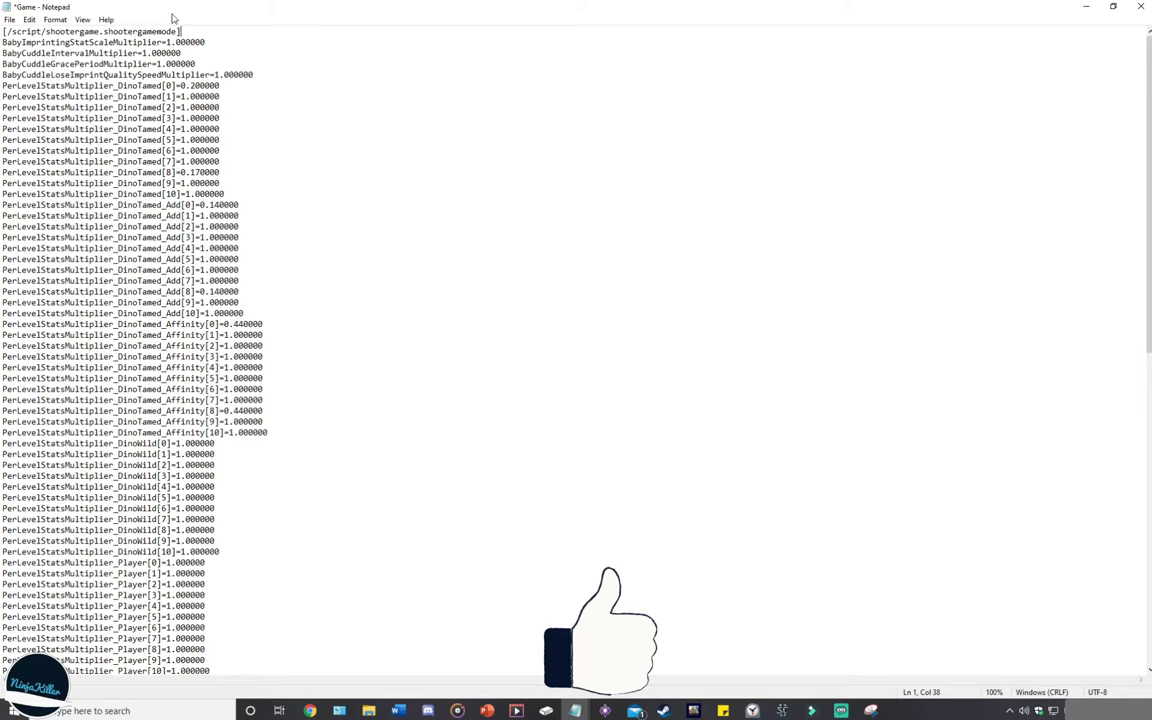
{"action": "left_click", "coordinate": [9, 19]}
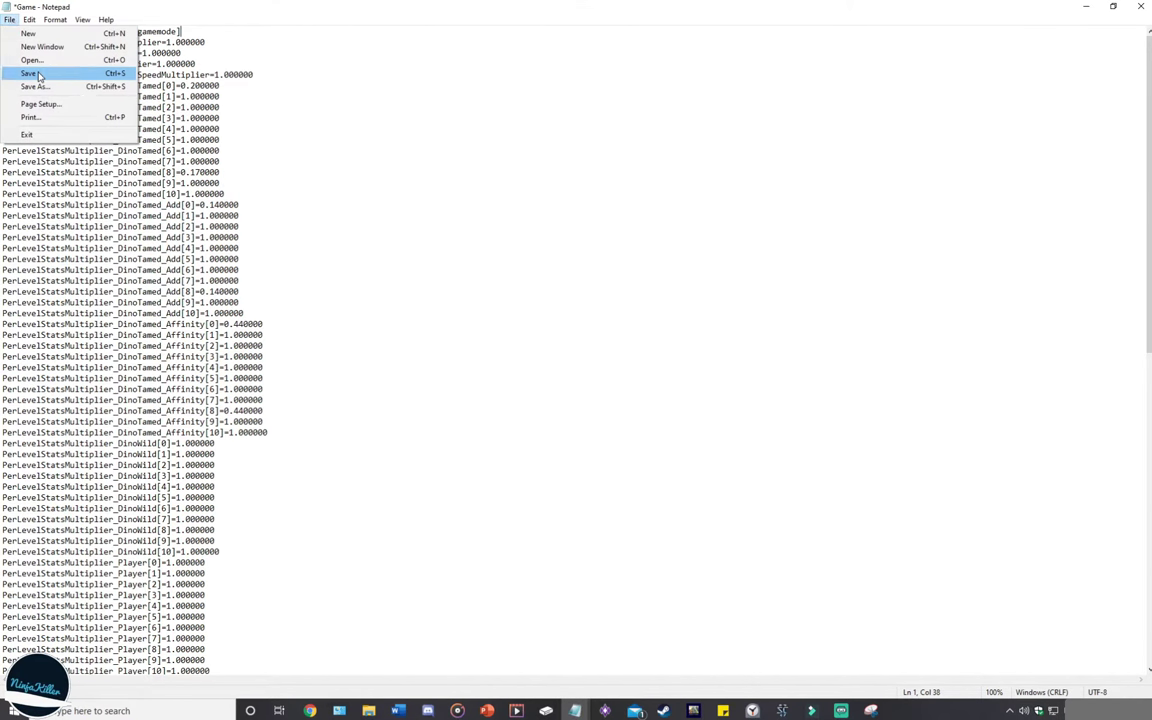
{"action": "left_click", "coordinate": [30, 73]}
{"action": "left_click", "coordinate": [1140, 6]}
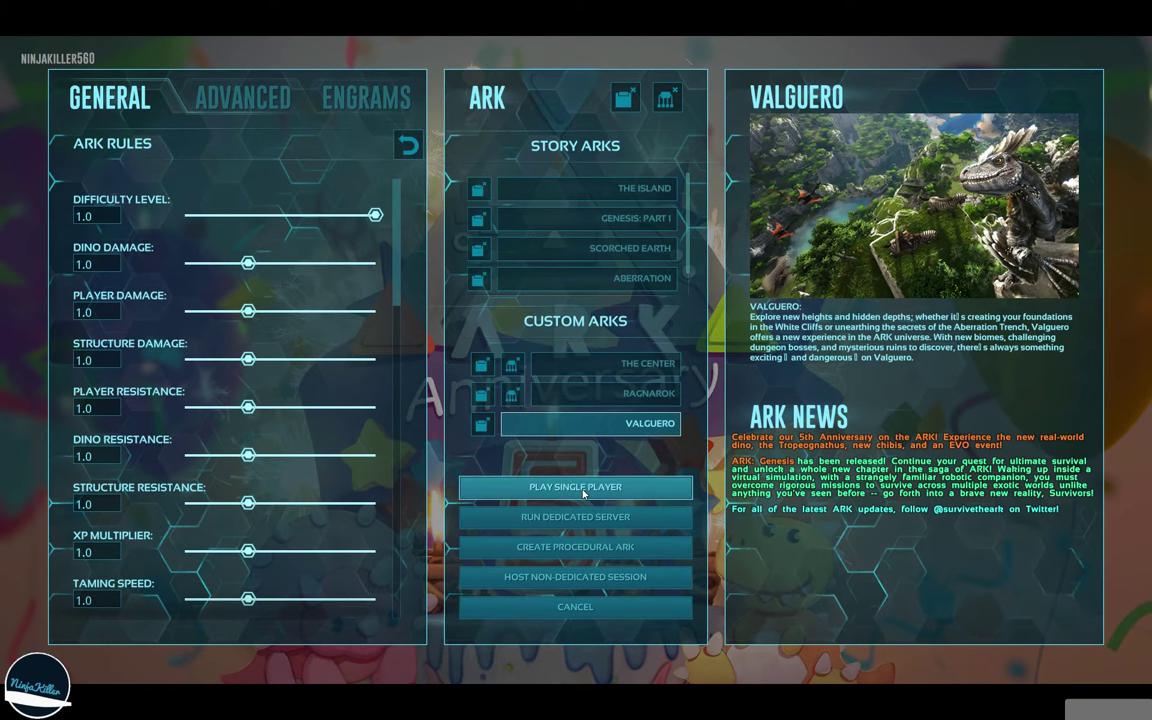
- Launch a single-player Valguero game, then exit to the main menu and back out
{"action": "left_click", "coordinate": [583, 490]}
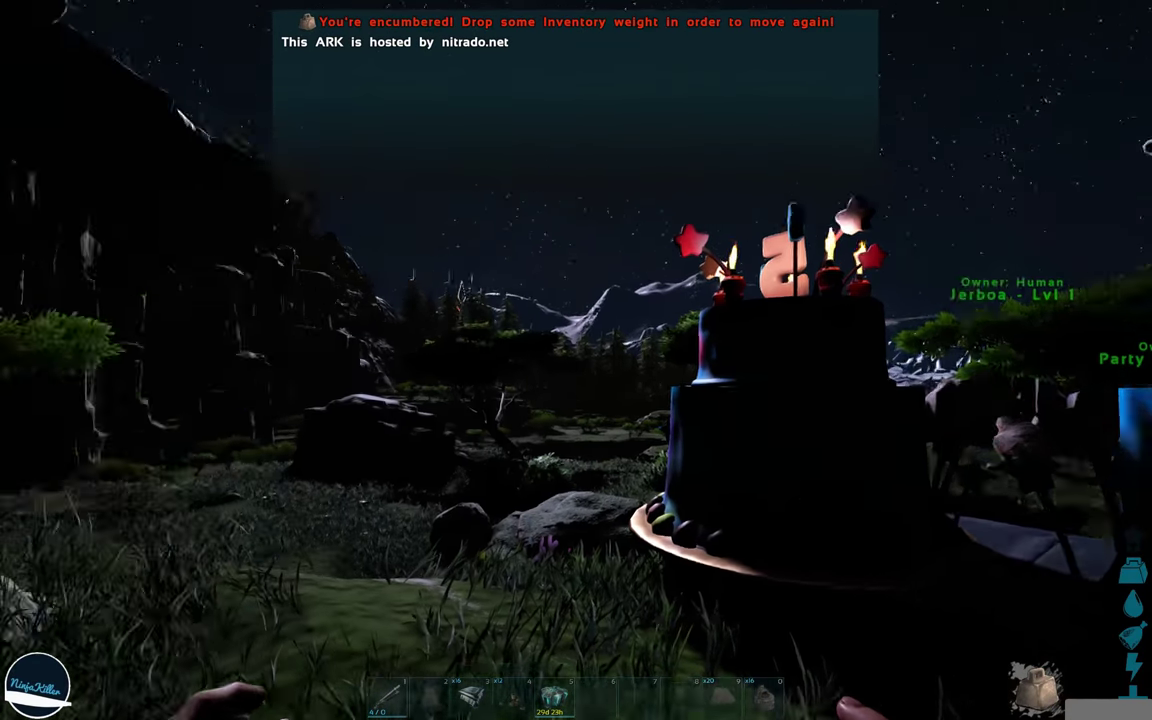
{"action": "key", "text": "Escape"}
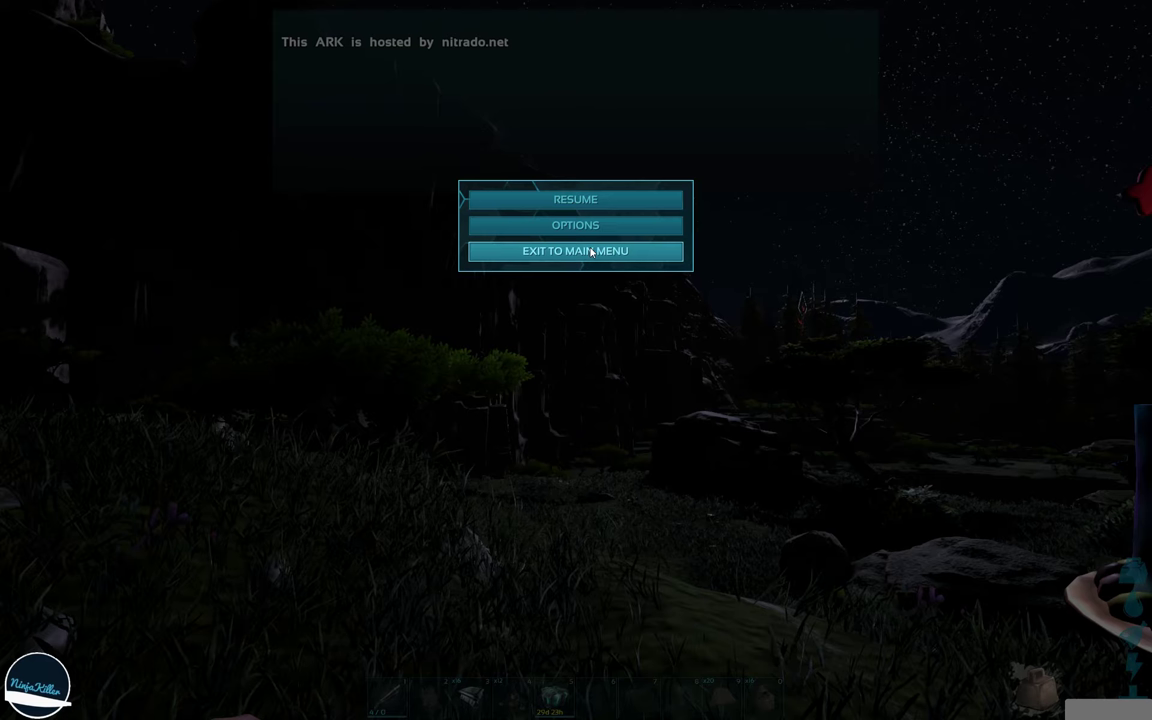
{"action": "left_click", "coordinate": [591, 252]}
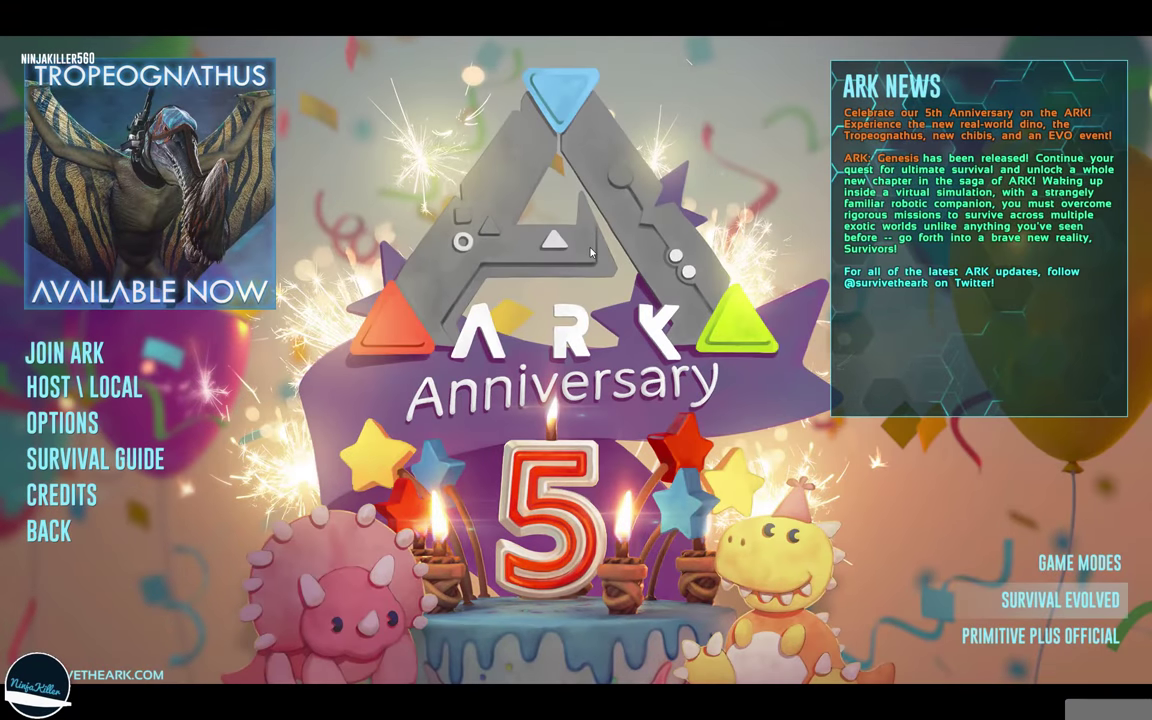
{"action": "left_click", "coordinate": [52, 530]}
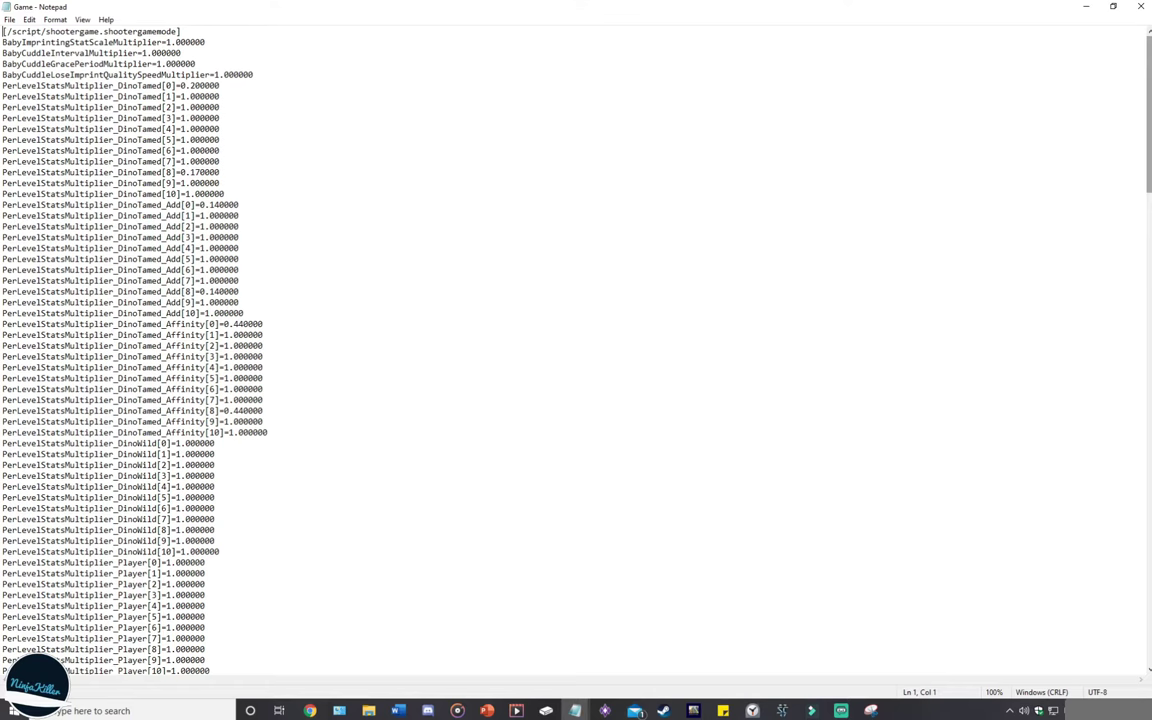
- Delete the old settings block under the first header and paste bAutoUnlockAllEngrams=true there
{"action": "left_click_drag", "start_coordinate": [1148, 100], "coordinate": [1034, 68]}
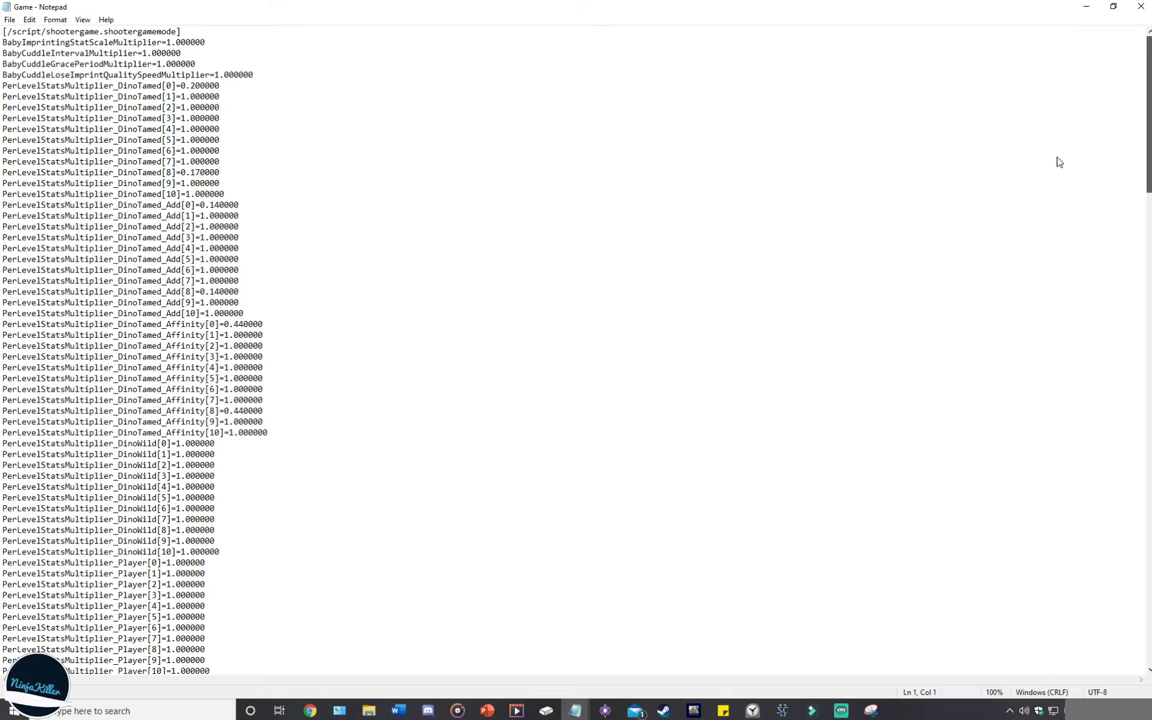
{"action": "scroll", "coordinate": [1060, 158], "scroll_direction": "down", "scroll_amount": 3}
{"action": "scroll", "coordinate": [1083, 121], "scroll_direction": "up", "scroll_amount": 3}
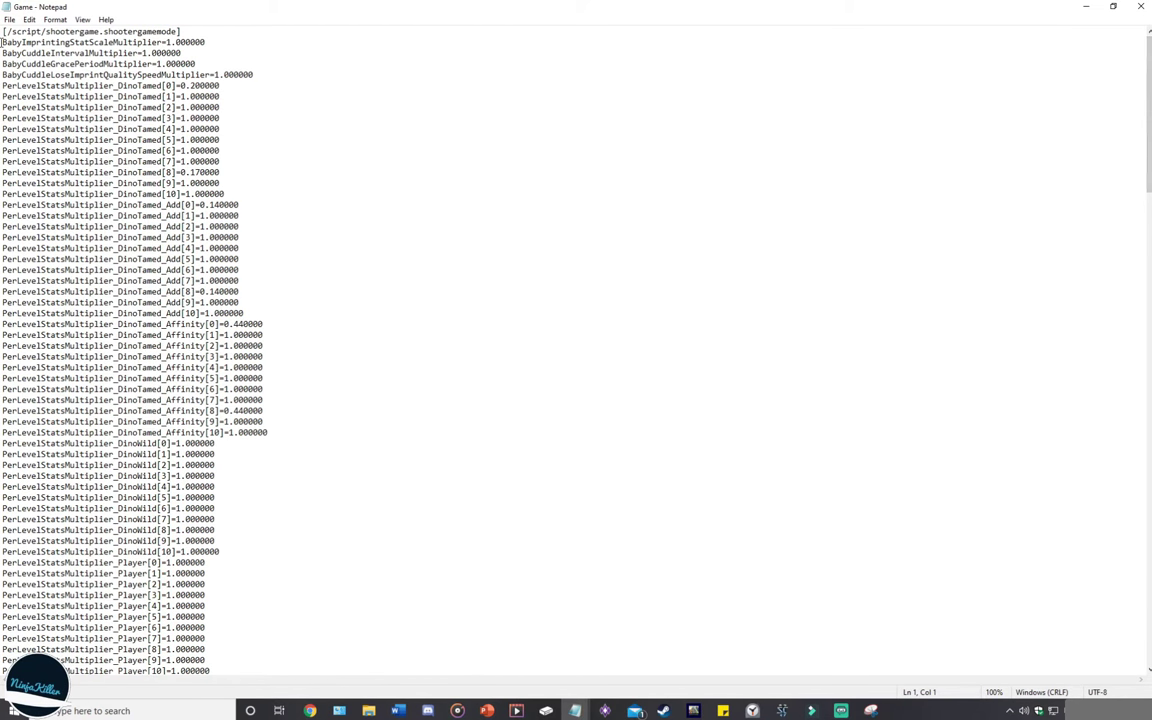
{"action": "left_click_drag", "start_coordinate": [2, 42], "coordinate": [286, 535]}
{"action": "key", "text": "Delete"}
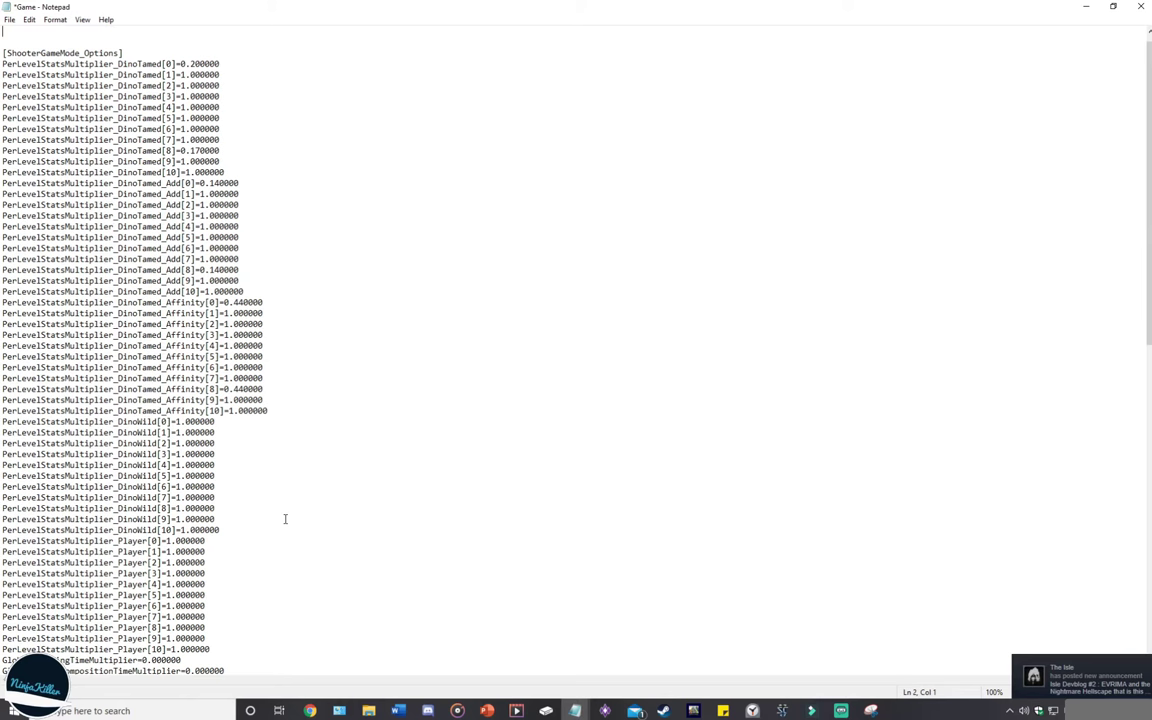
{"action": "scroll", "coordinate": [284, 517], "scroll_direction": "up", "scroll_amount": 1}
{"action": "scroll", "coordinate": [290, 420], "scroll_direction": "down", "scroll_amount": 1}
{"action": "scroll", "coordinate": [293, 332], "scroll_direction": "up", "scroll_amount": 1}
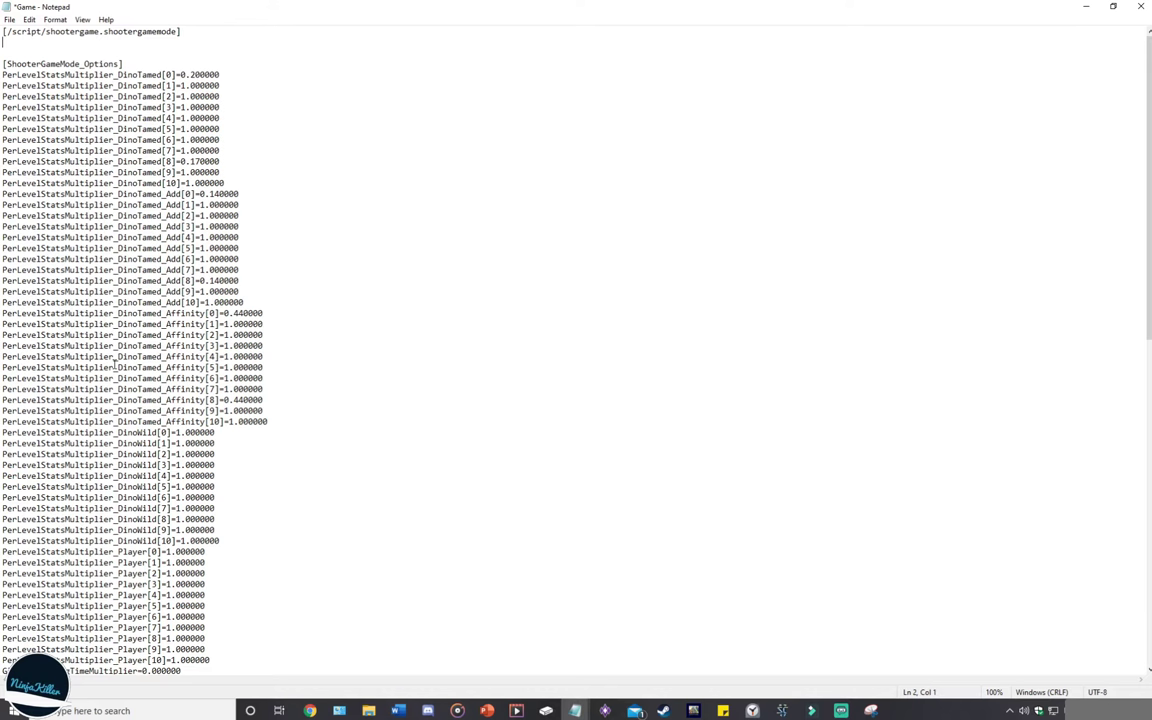
{"action": "type", "text": "bAutoUnlockAllEngrams=true"}
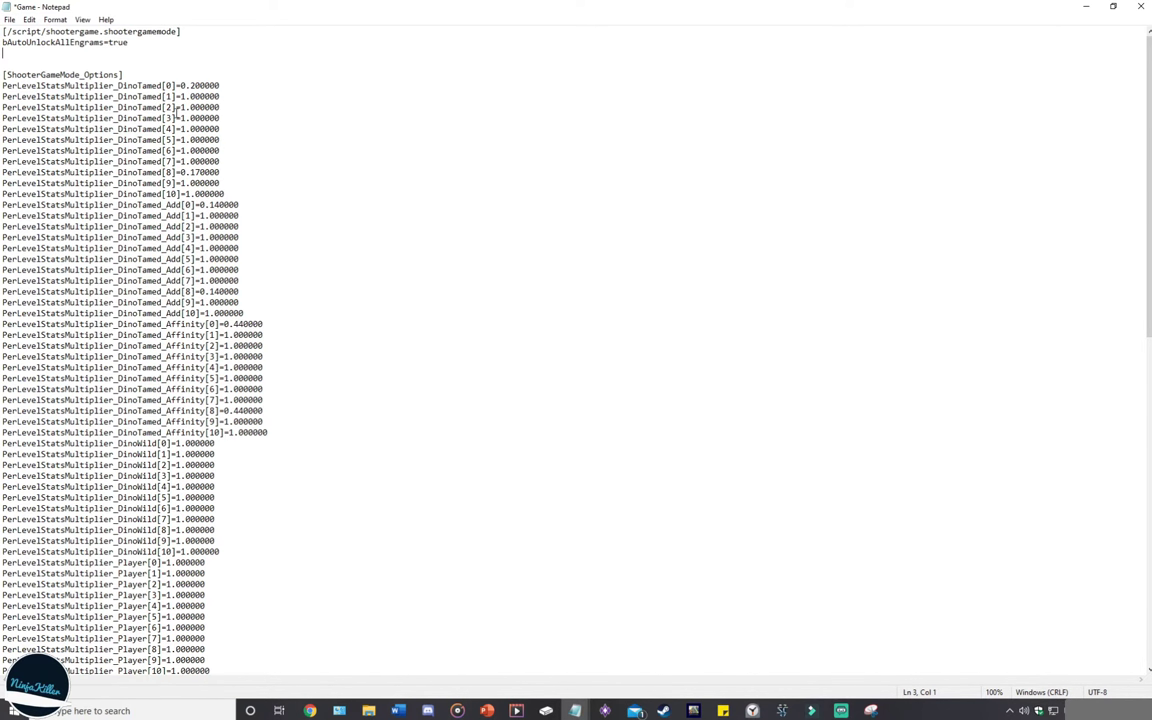
- Save and close Game.ini, then reopen it maximized to confirm bAutoUnlockAllEngrams=true remains
{"action": "left_click", "coordinate": [9, 19]}
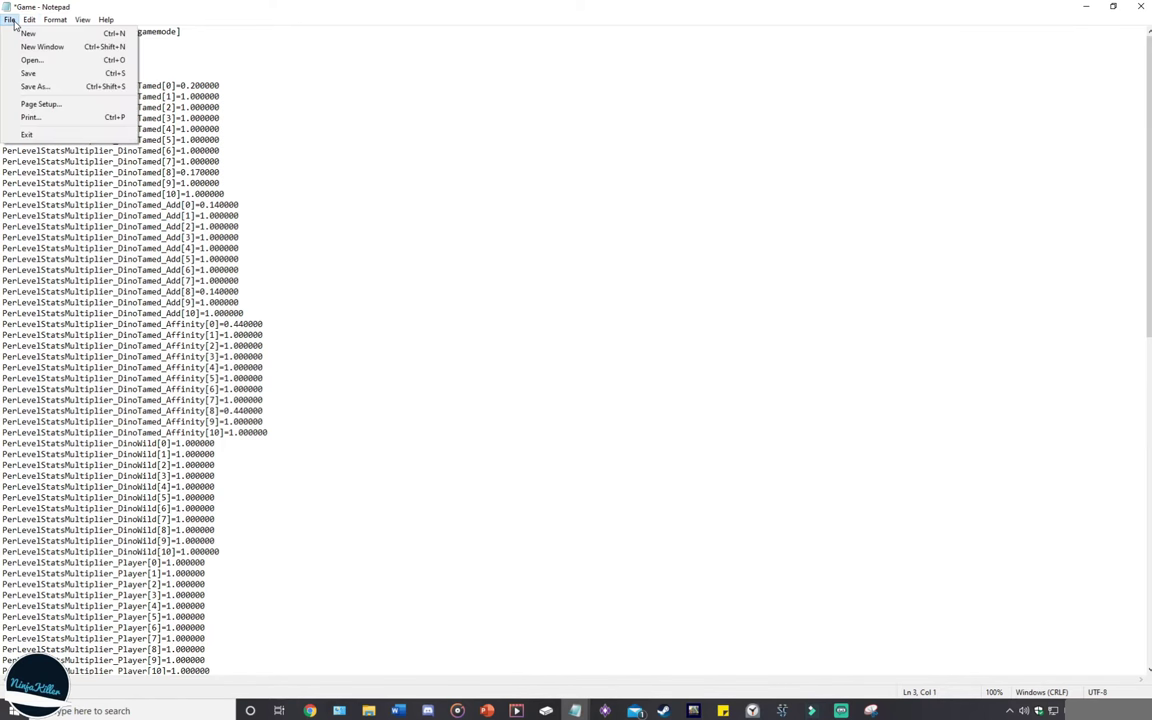
{"action": "left_click", "coordinate": [31, 75]}
{"action": "left_click", "coordinate": [1086, 6]}
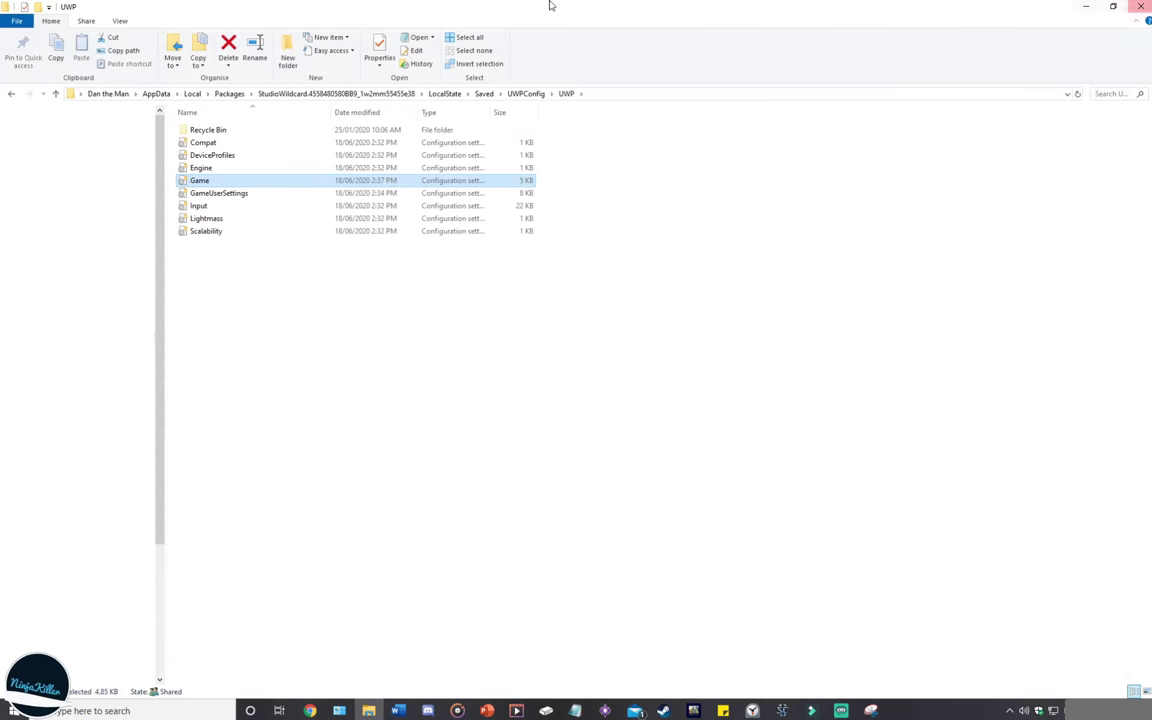
{"action": "double_click", "coordinate": [320, 180]}
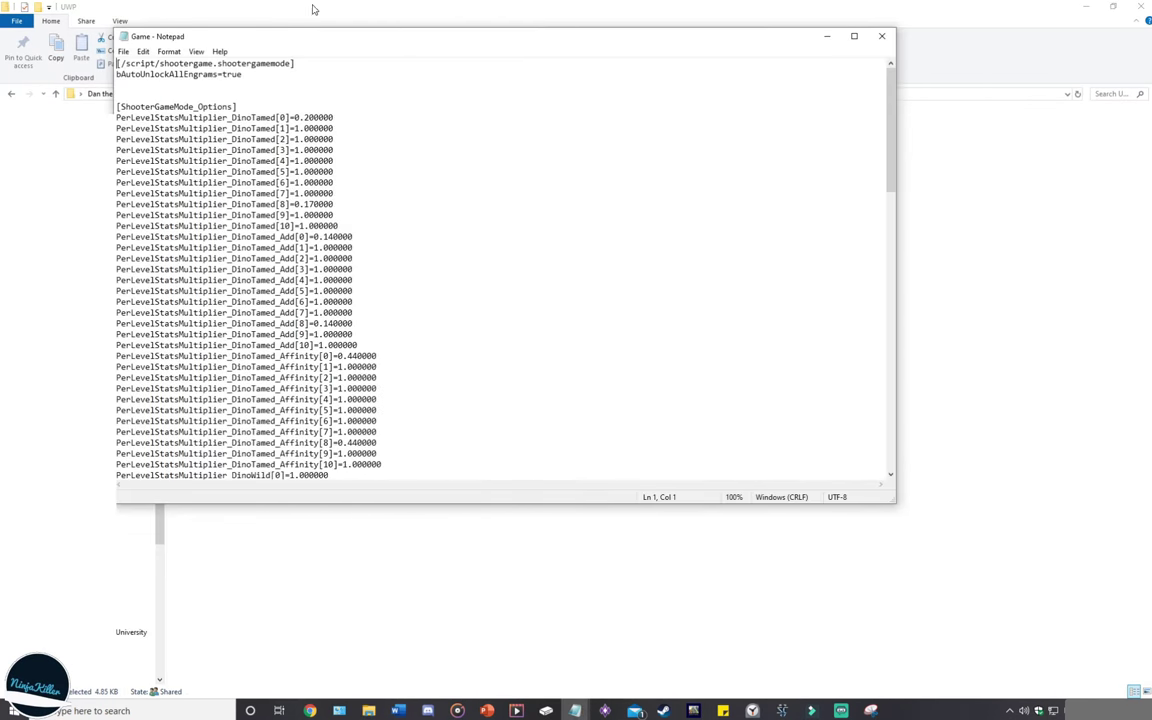
{"action": "double_click", "coordinate": [800, 36]}
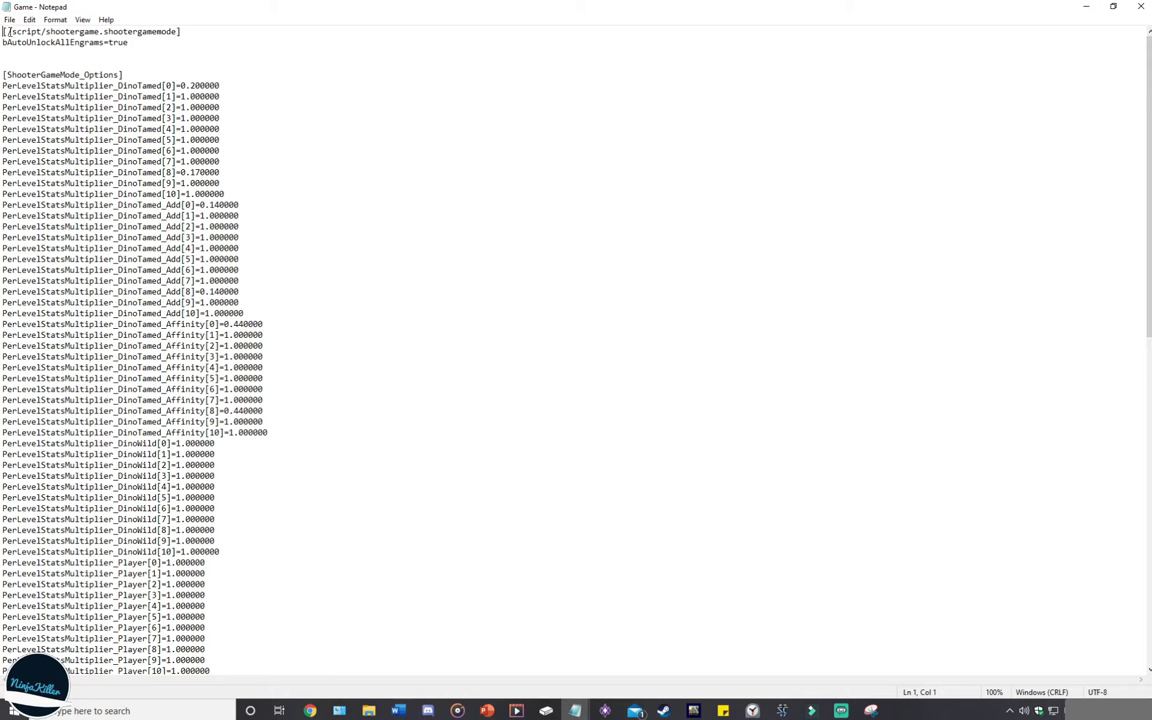
{"action": "left_click_drag", "start_coordinate": [3, 31], "coordinate": [209, 30]}
{"action": "left_click", "coordinate": [133, 45]}
{"action": "scroll", "coordinate": [1116, 480], "scroll_direction": "down", "scroll_amount": 20}
{"action": "scroll", "coordinate": [1116, 500], "scroll_direction": "up", "scroll_amount": 20}
{"action": "key", "text": "ctrl+Home"}
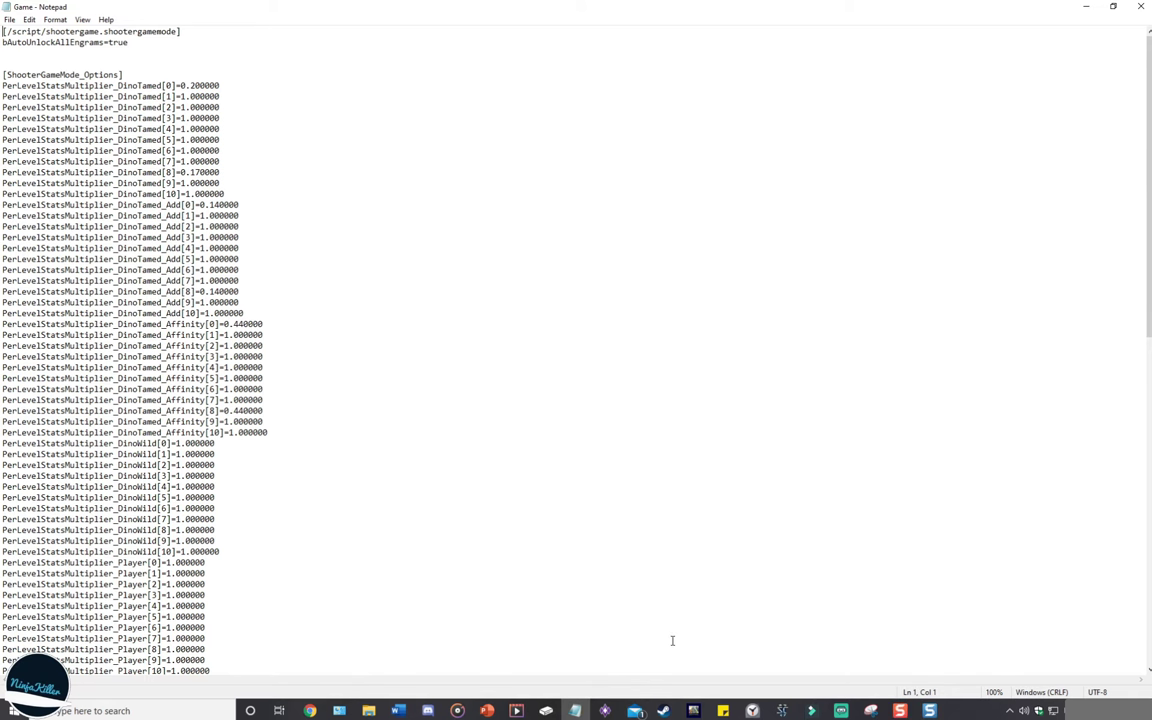